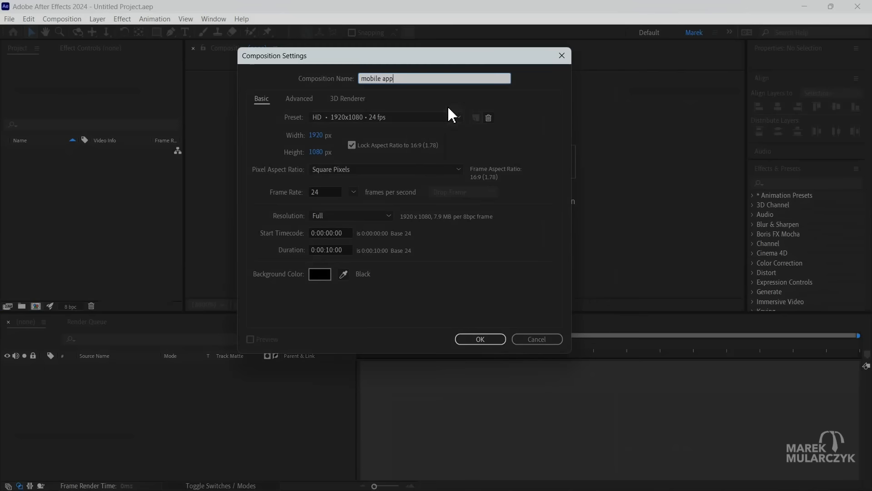
Set the mobile app composition to the Social Media Portrait HD 1080x1920 preset with a frame rate of 24 fps.
click(448, 114)
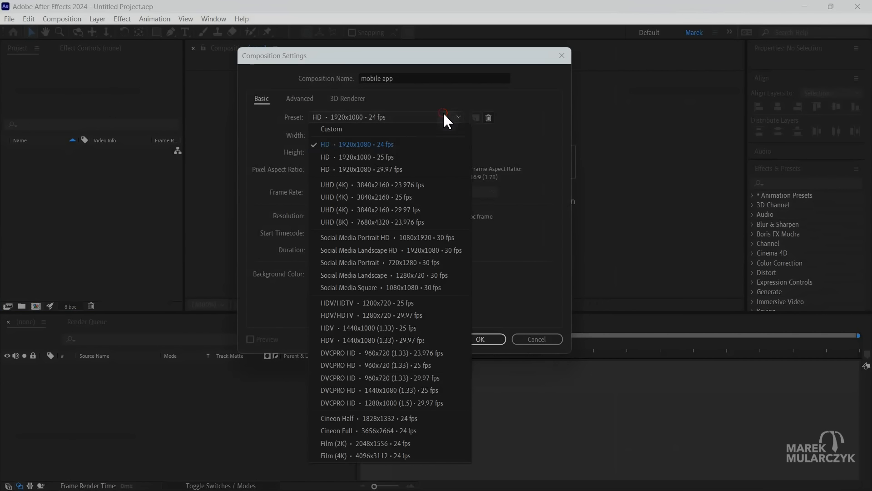
click(379, 238)
click(354, 192)
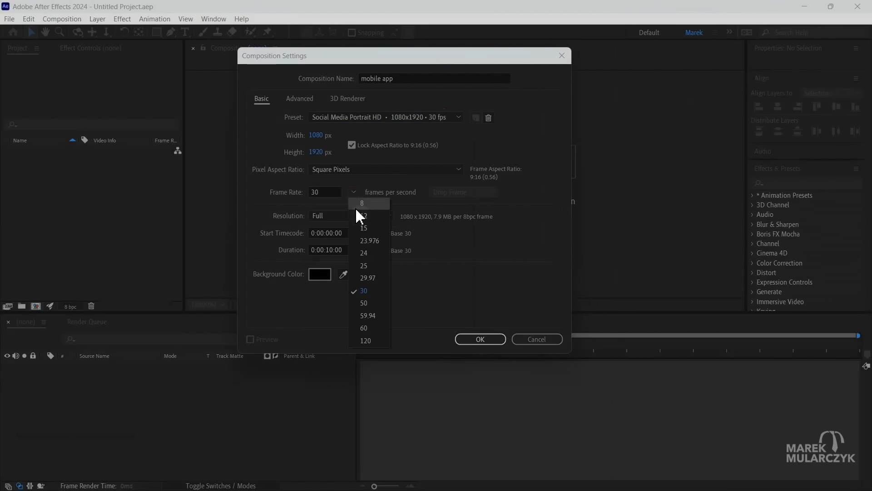
click(363, 253)
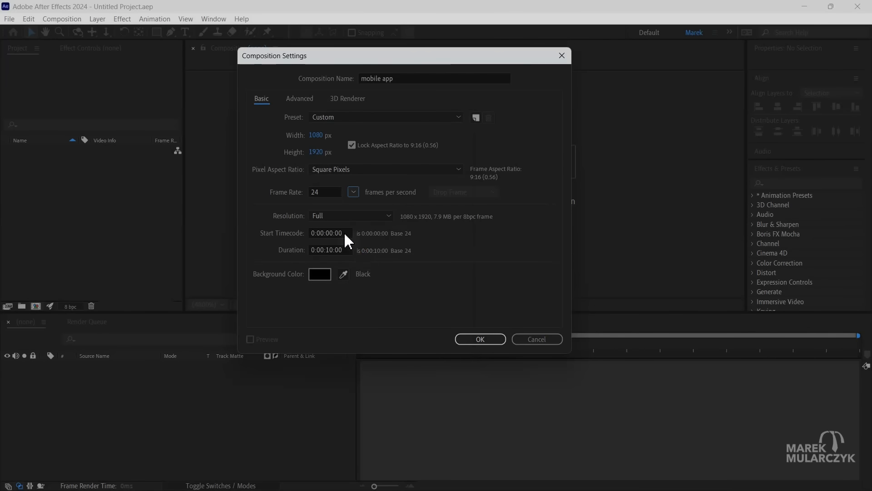
Set the composition's background color to white (FFFFFF) and create the composition.
click(321, 274)
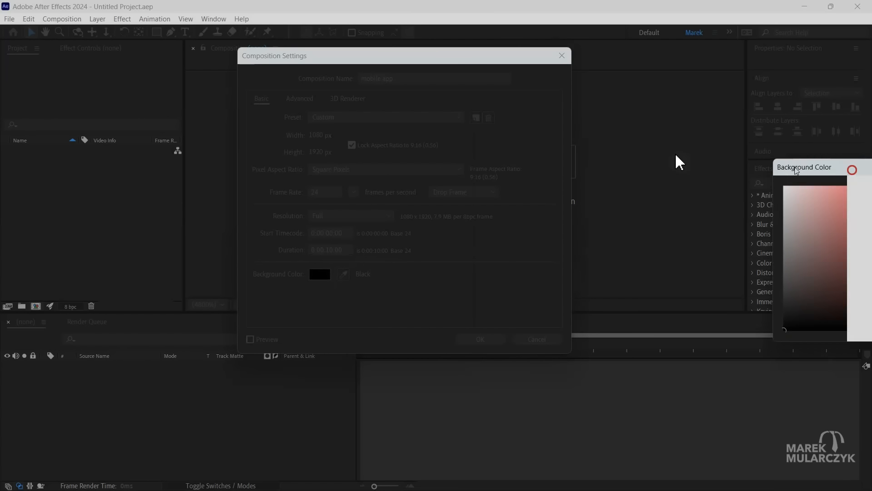
drag(348, 123, 334, 108)
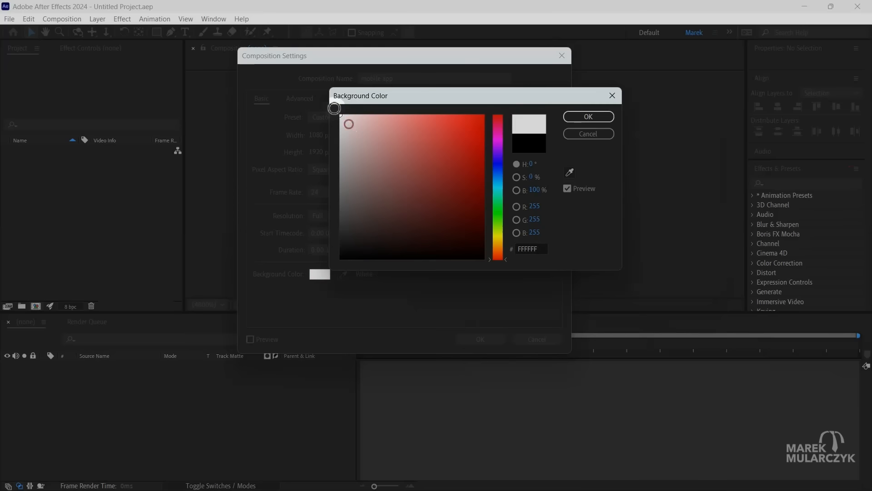
click(592, 119)
click(482, 340)
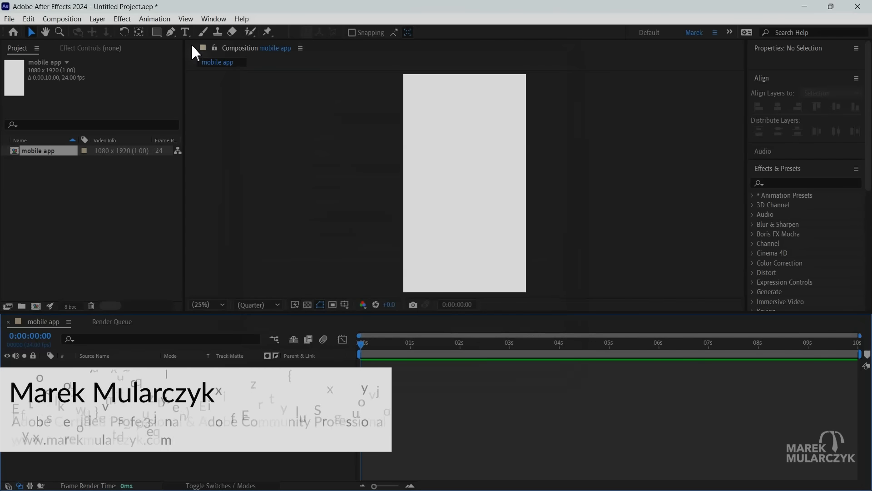
Add a text layer reading "Your Credit Score" near the upper edge of the composition.
click(185, 32)
click(434, 98)
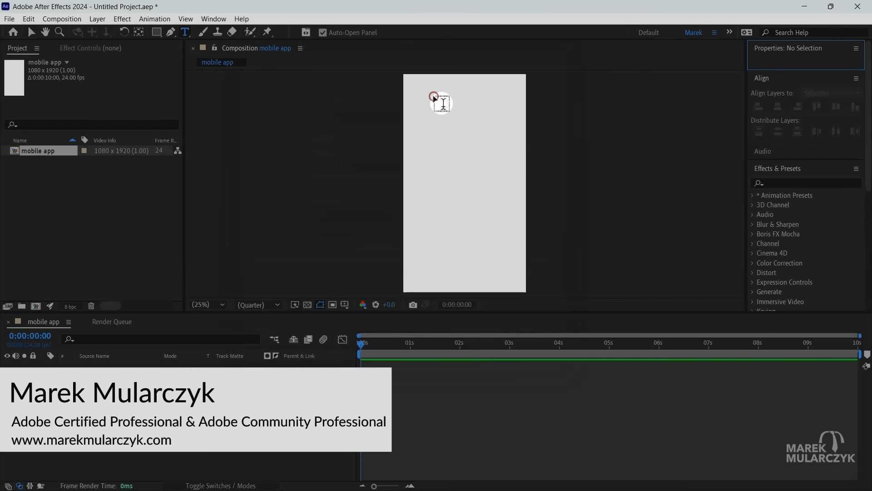
text(You)
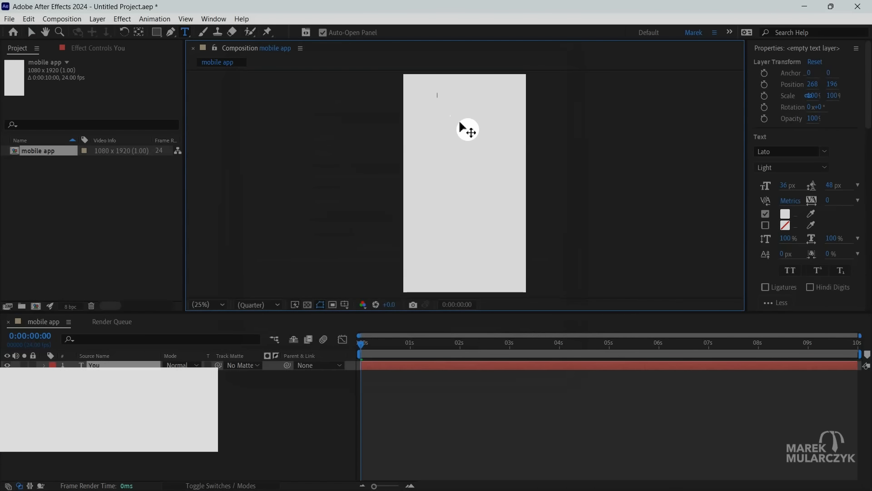
text(r Credit Score)
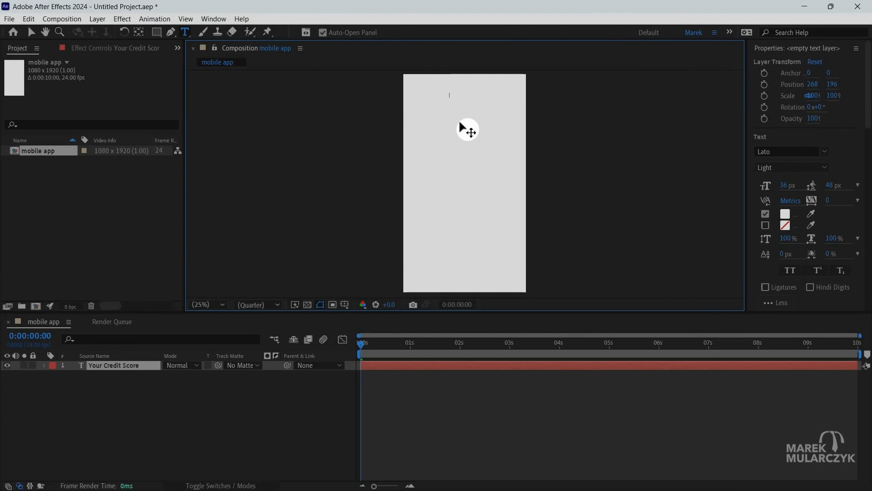
Fill the "Your Credit Score" text with dark red 371010 and center it horizontally in the composition.
key(ctrl+a)
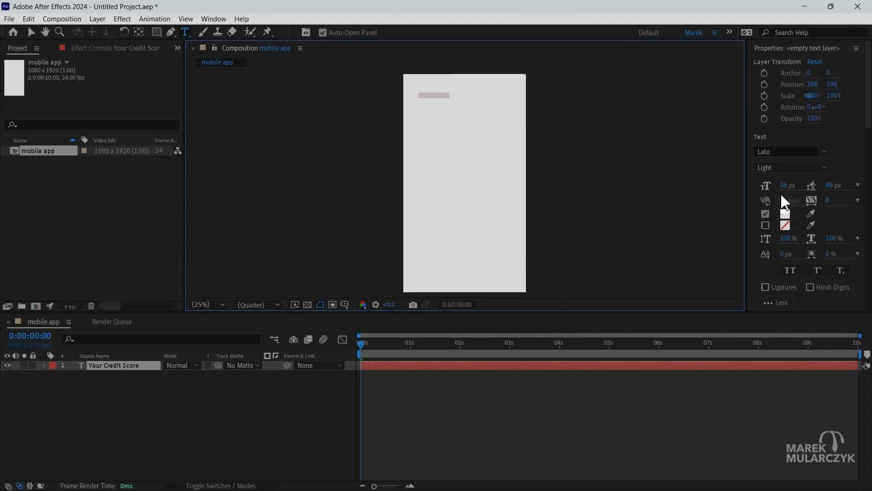
click(787, 213)
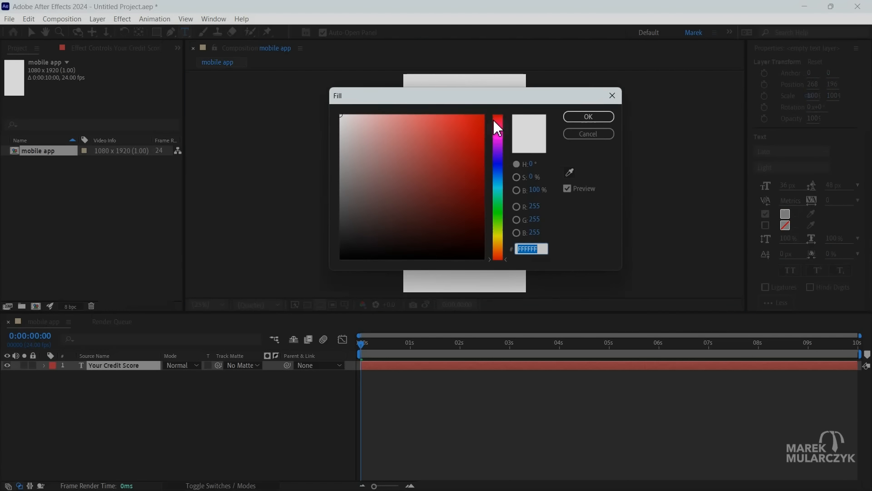
drag(489, 104, 558, 187)
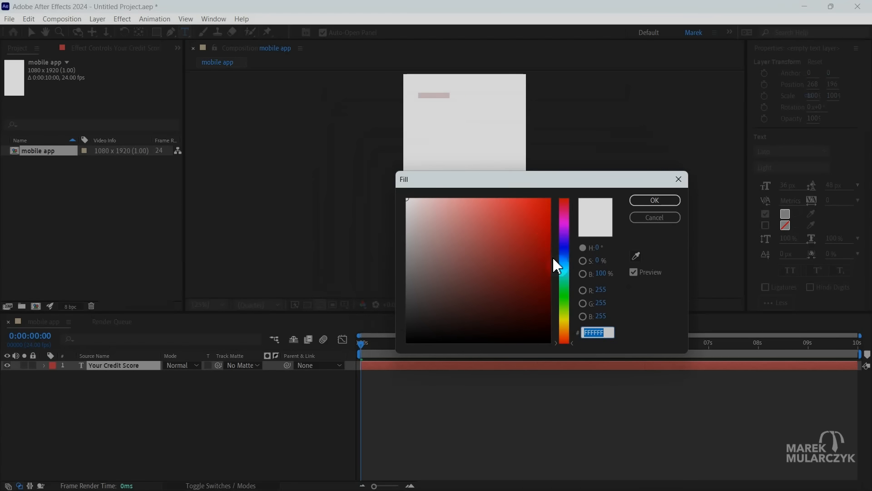
drag(527, 288, 508, 311)
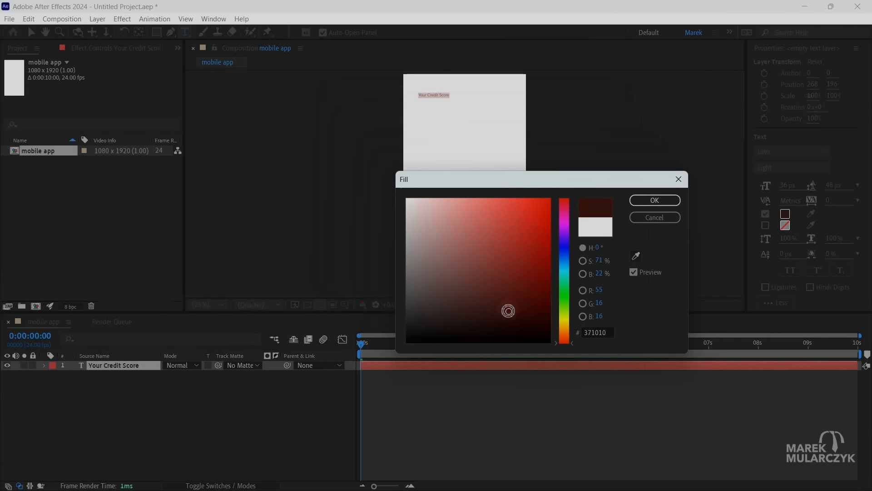
click(654, 200)
scroll(769, 247, down, 6)
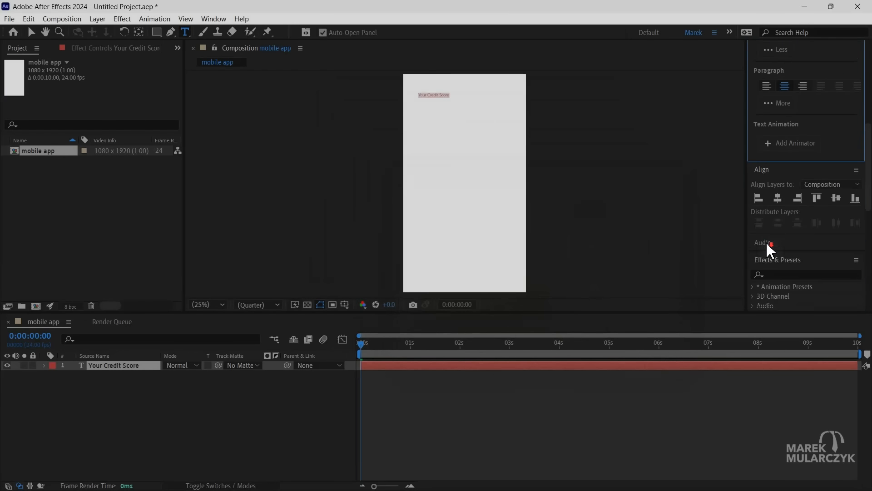
click(778, 199)
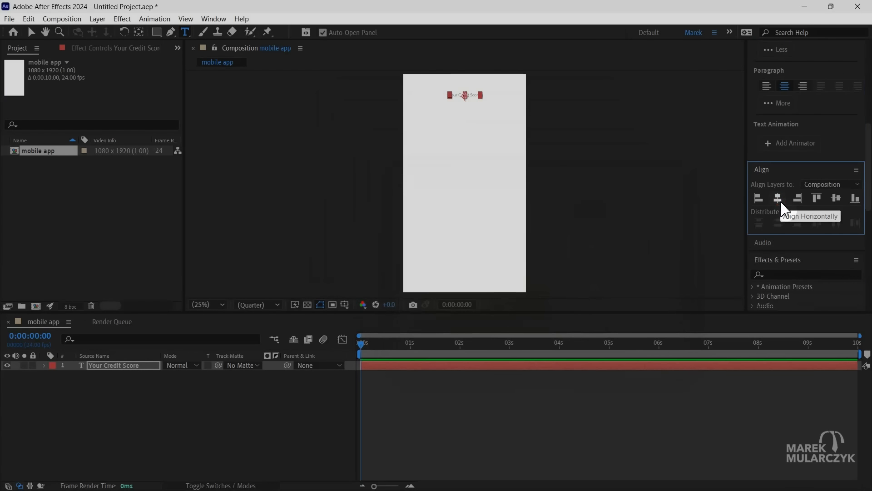
Set the "Your Credit Score" text to a font size of 72 px and apply All Caps.
scroll(763, 161, up, 8)
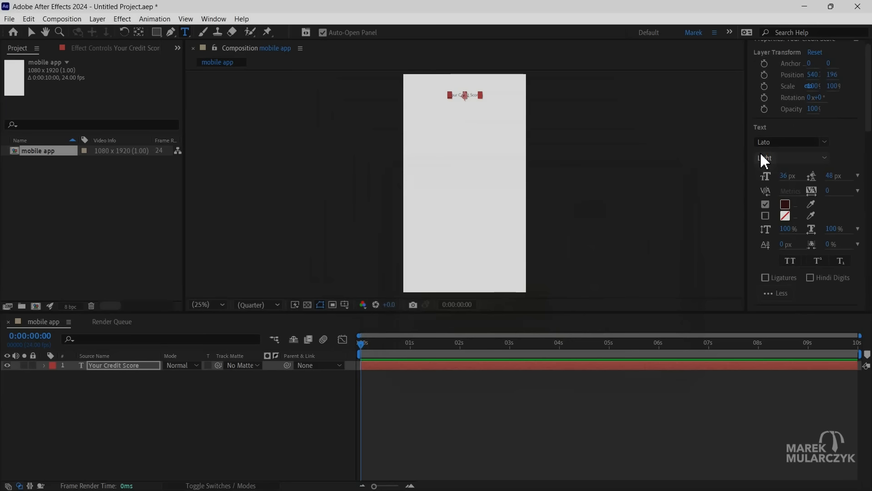
drag(869, 111, 867, 134)
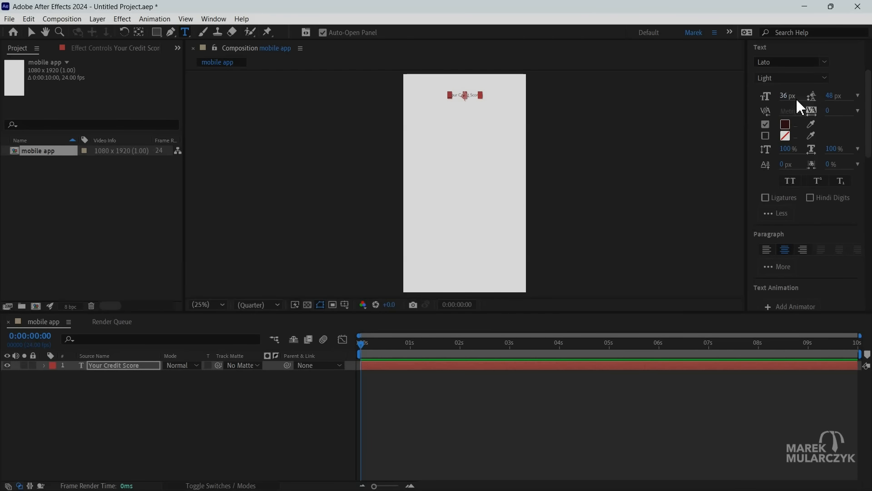
drag(788, 96, 808, 106)
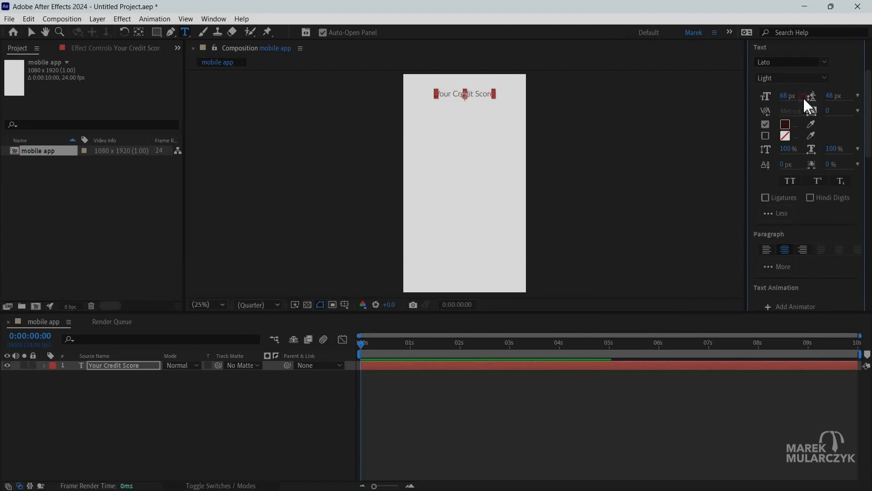
click(786, 96)
text(72)
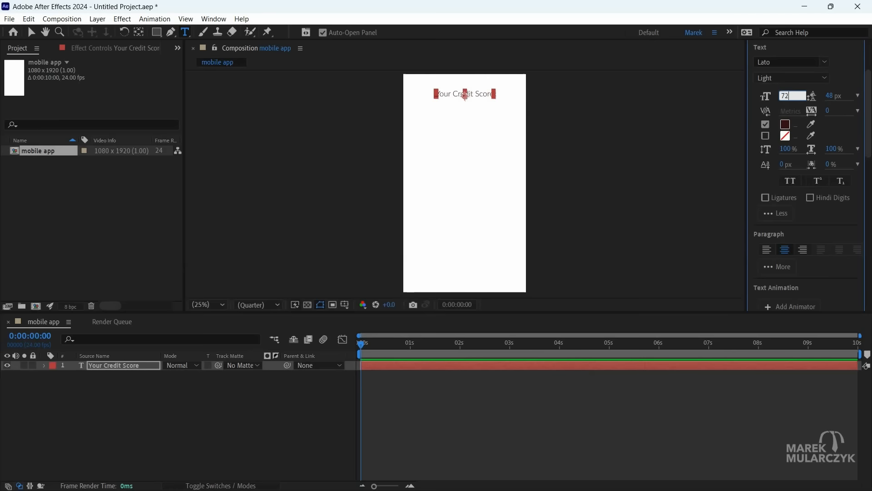
key(Return)
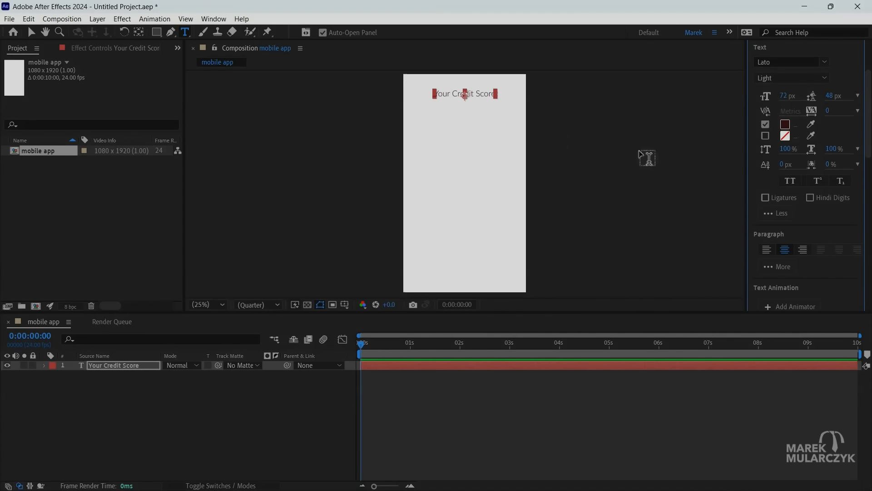
click(791, 184)
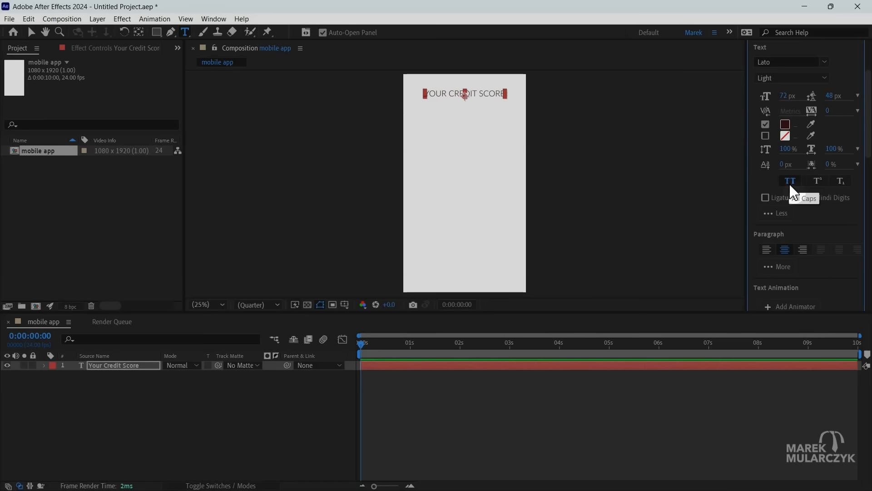
Move the credit score title slightly lower in the composition.
click(207, 72)
key(v)
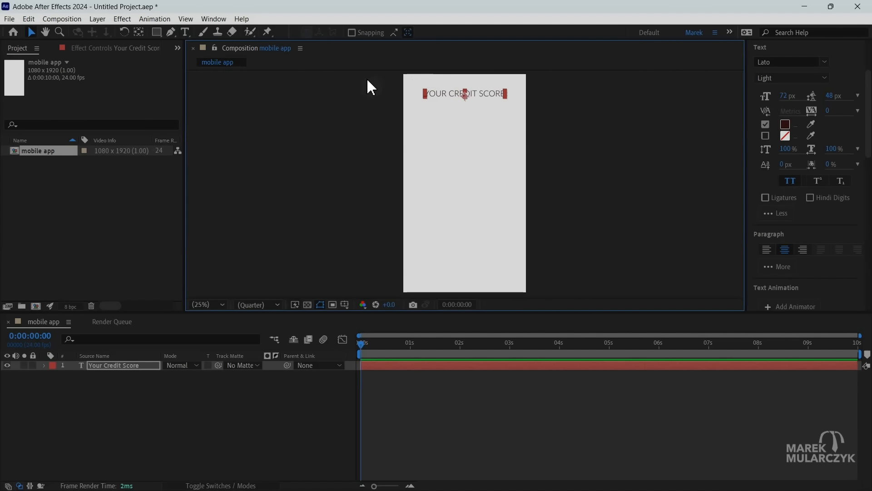
drag(489, 93, 487, 115)
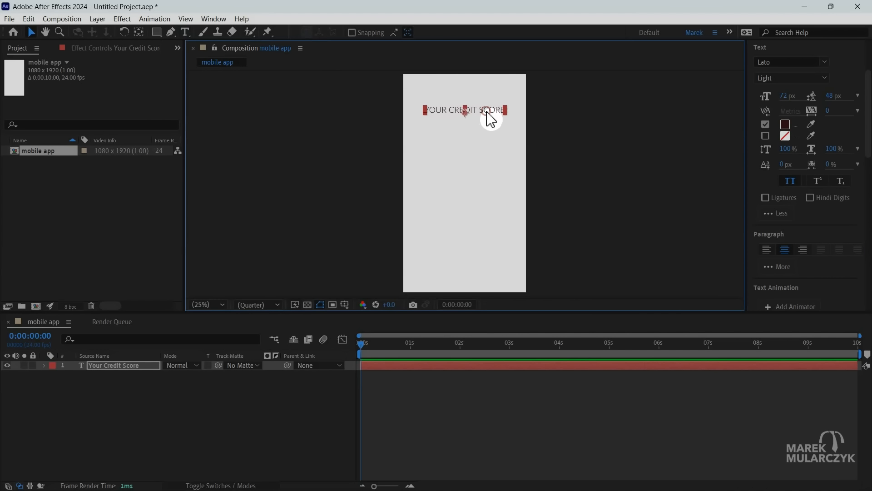
Add a second text layer reading "870" below the credit score title.
click(184, 32)
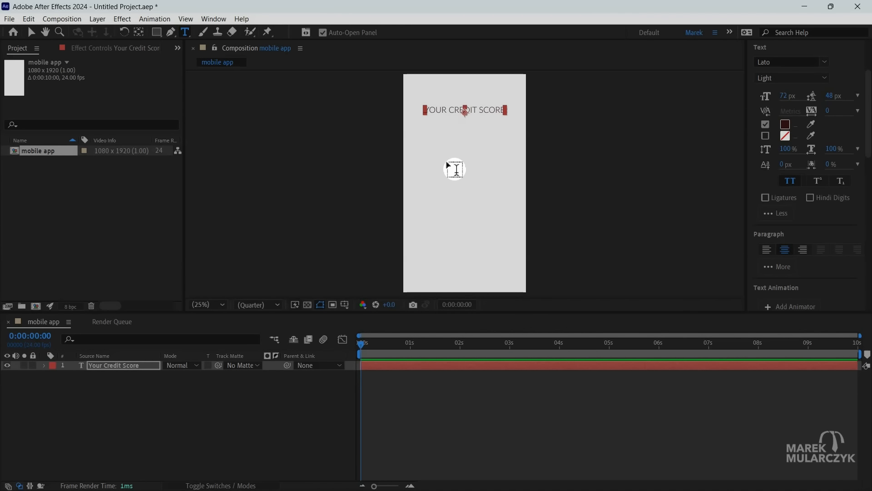
click(449, 161)
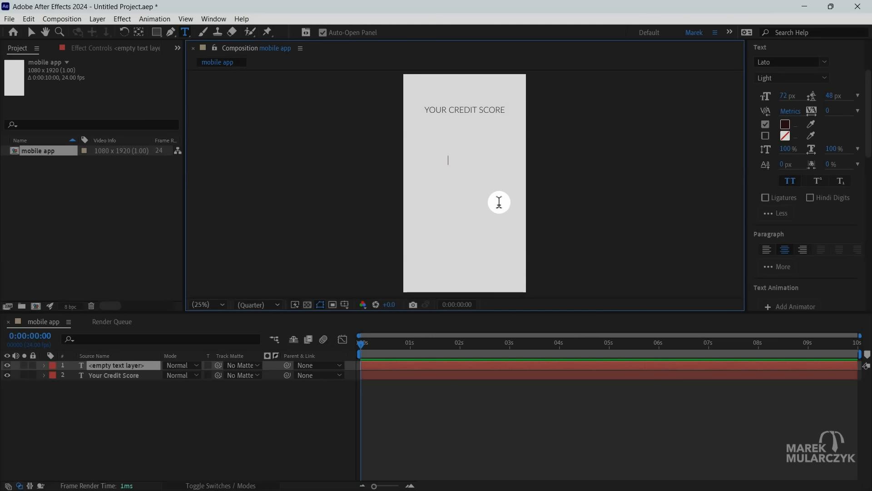
text(870)
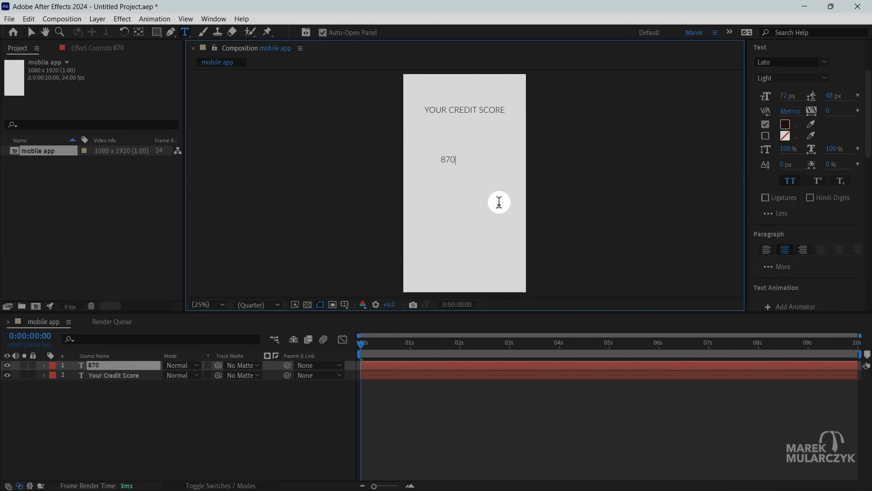
key(Escape)
key(v)
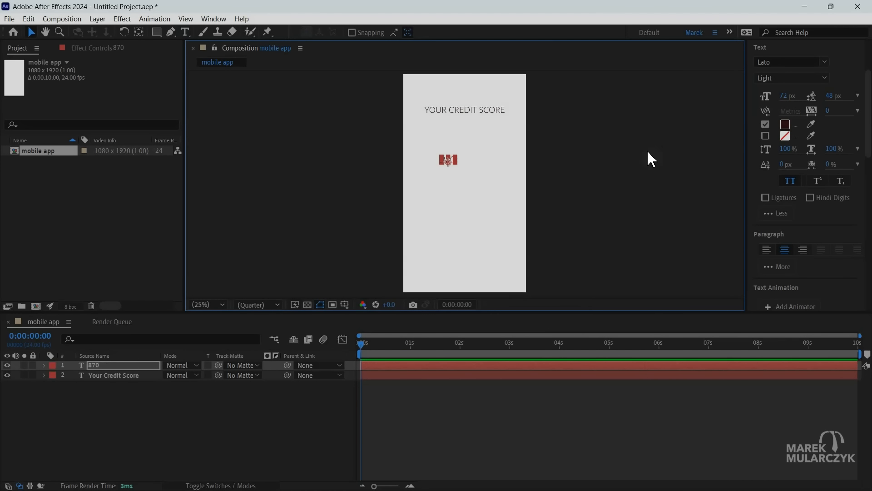
Enlarge the 870 text to about 169 px and center it horizontally and vertically in the composition.
drag(782, 101, 814, 101)
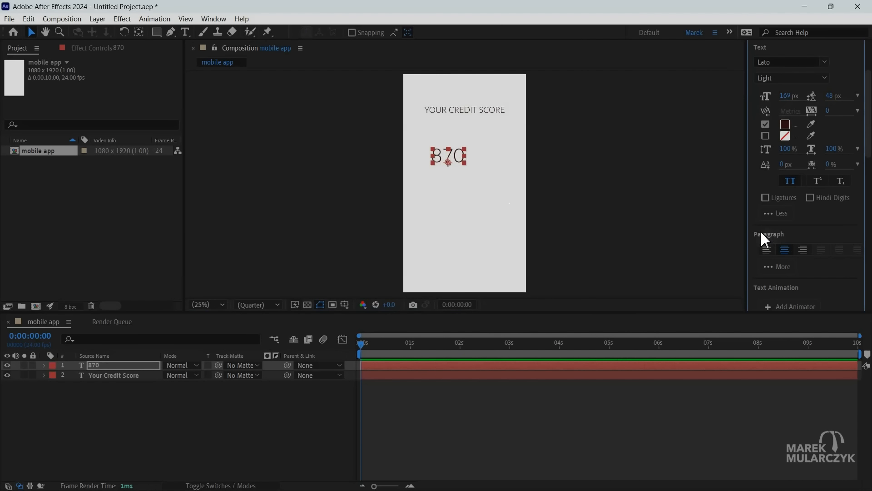
scroll(761, 231, down, 3)
click(778, 293)
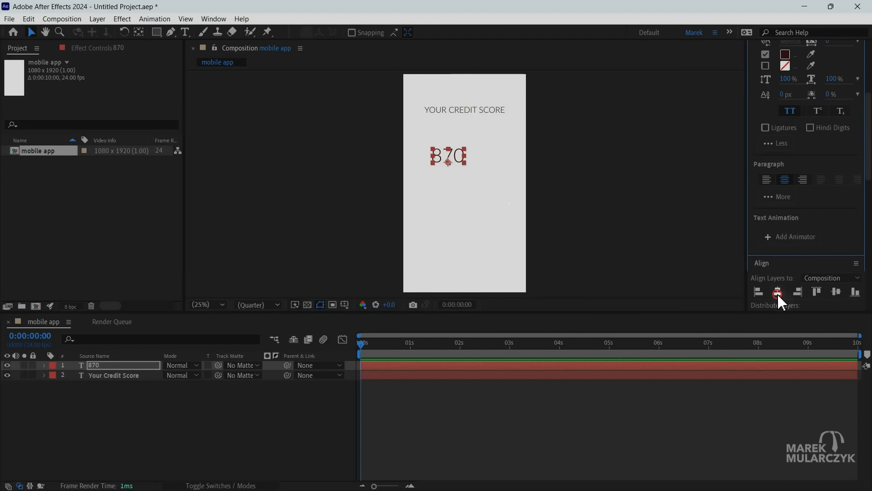
click(837, 292)
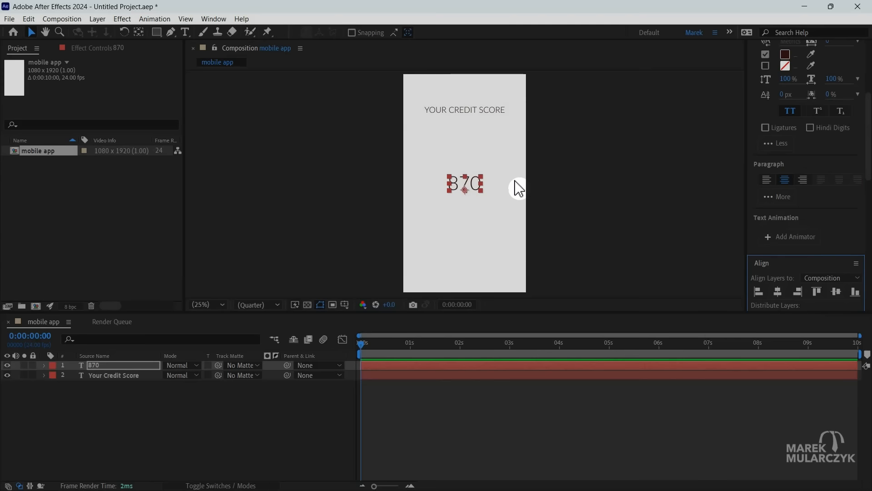
Set the font size of the 870 text to 180 px.
scroll(757, 148, up, 4)
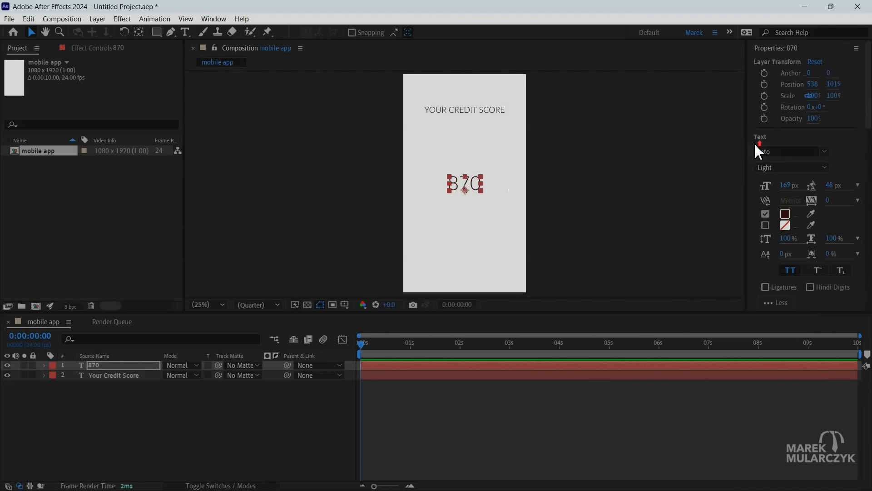
click(789, 185)
key(shift+Up)
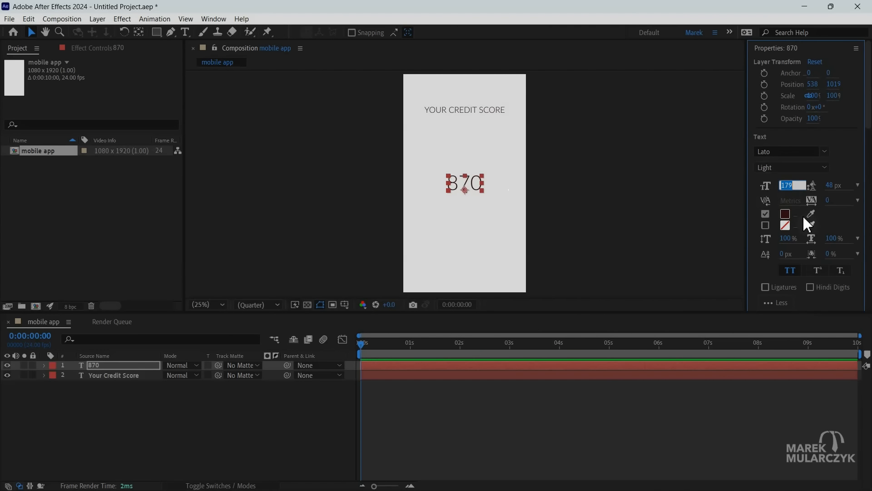
key(Up)
key(Return)
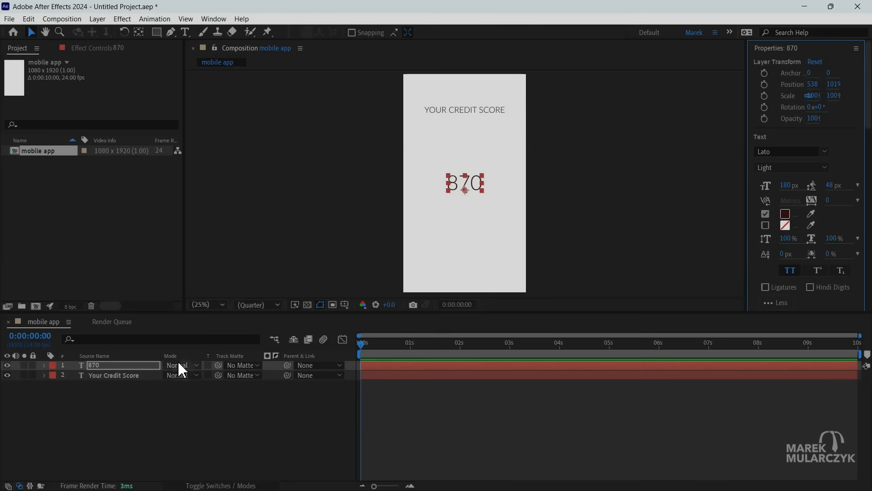
Add a Slider Control expression effect to the 870 text layer.
click(120, 363)
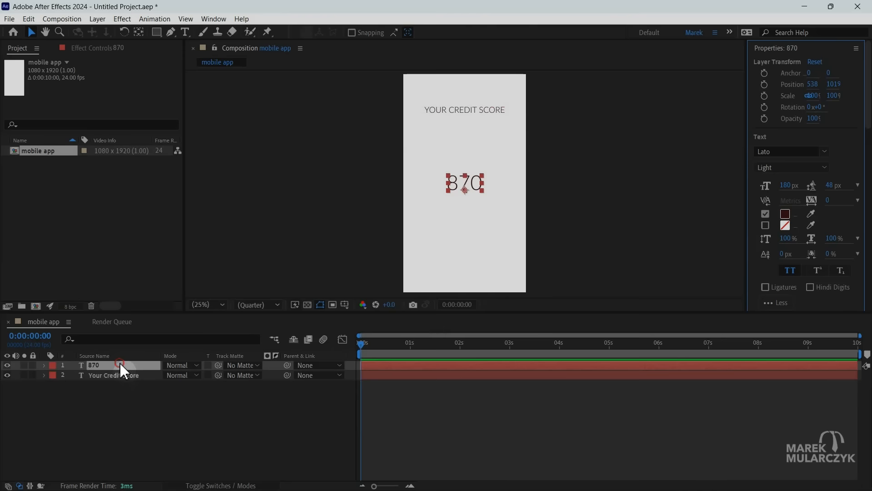
click(126, 19)
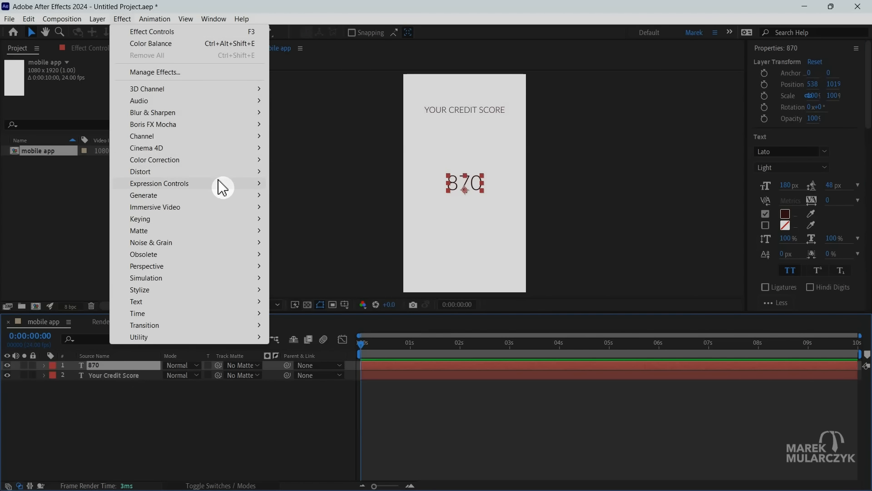
mouse_move(222, 187)
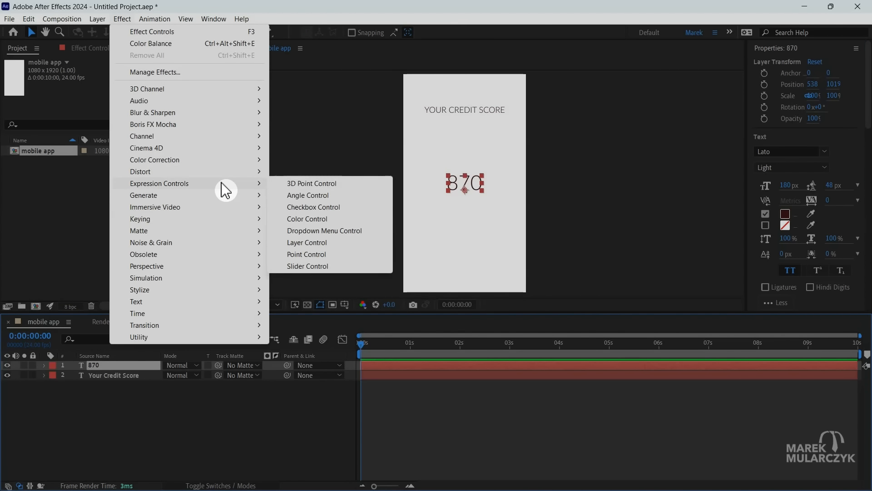
click(340, 272)
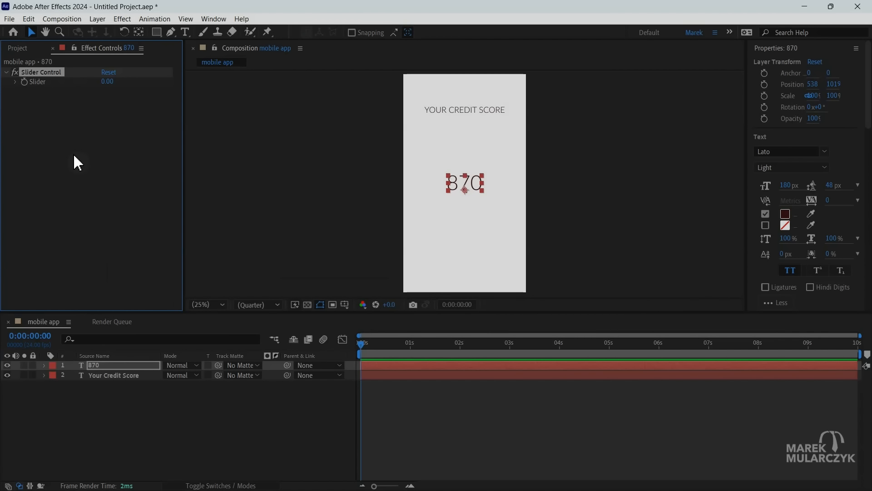
Link the 870 layer's Source Text to the Slider Control's Slider value with an expression and briefly test the slider.
click(44, 366)
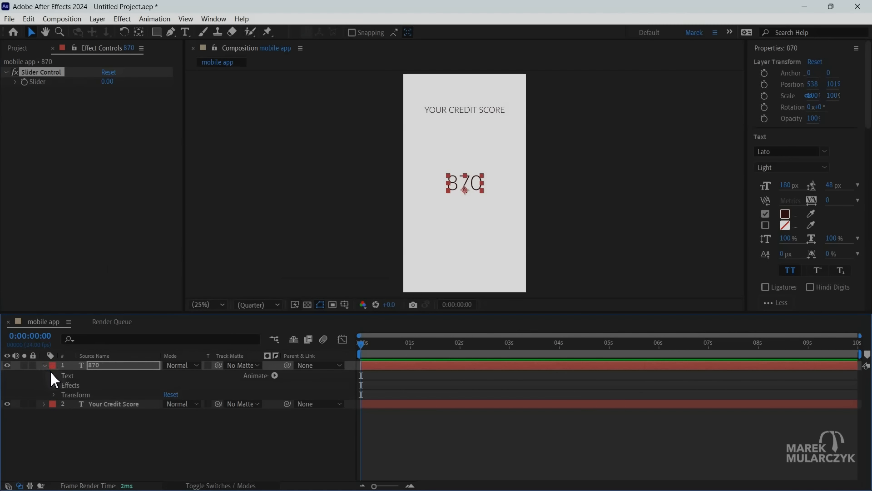
click(53, 375)
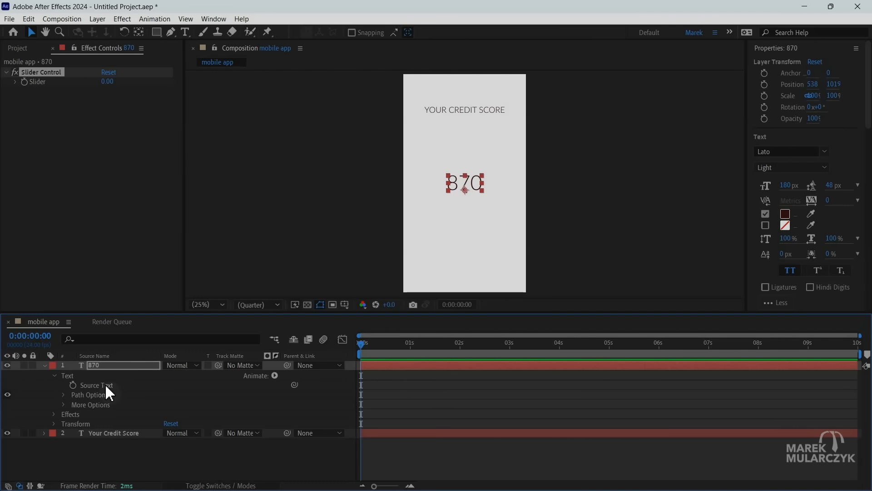
alt+click(72, 385)
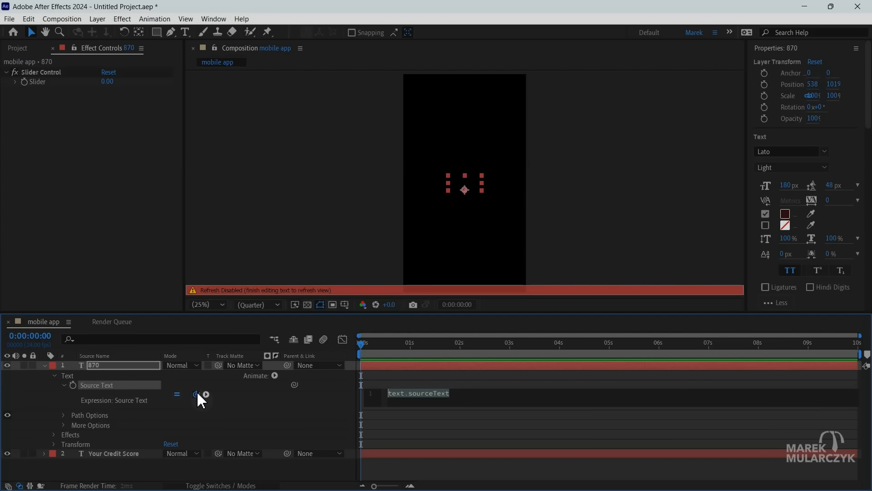
drag(198, 393, 49, 82)
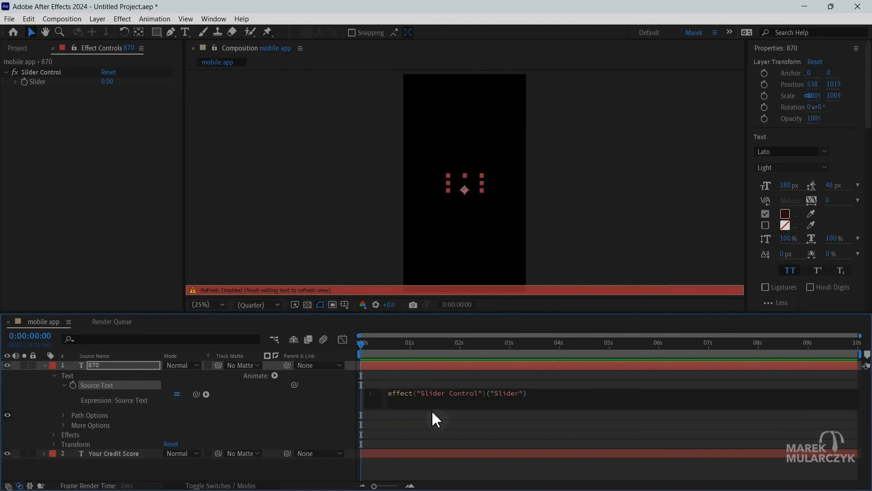
click(291, 403)
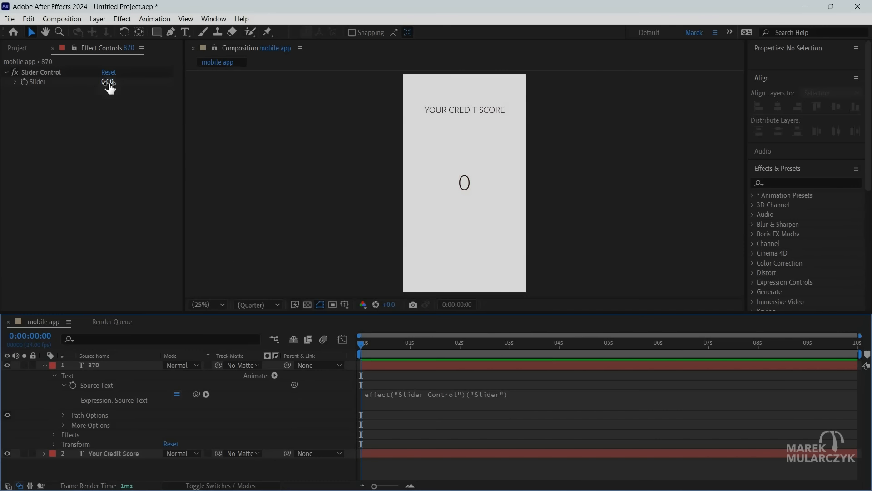
drag(109, 86, 125, 93)
key(ctrl+z)
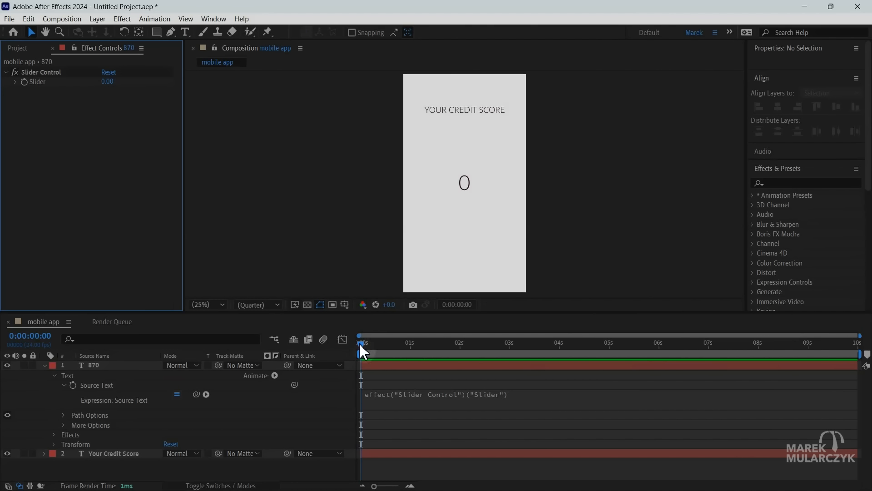
Animate the Slider with keyframes from 0 at the composition start to 870 at 5 seconds.
click(26, 86)
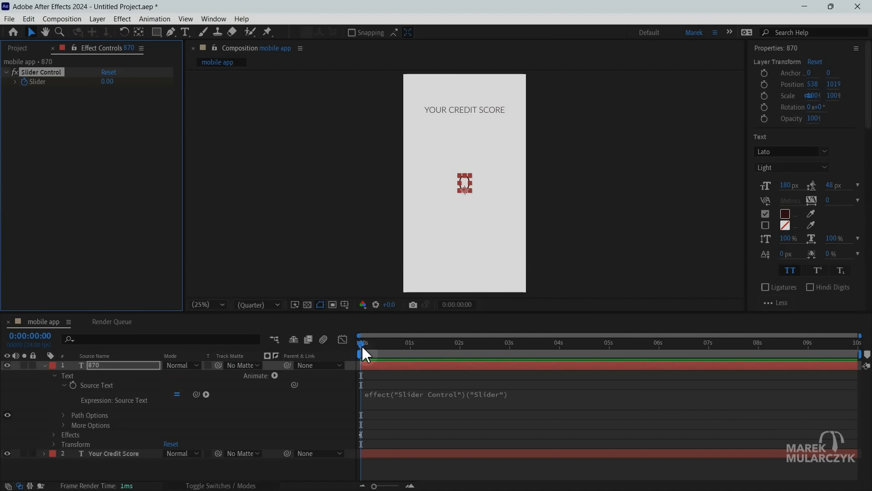
drag(362, 346, 611, 353)
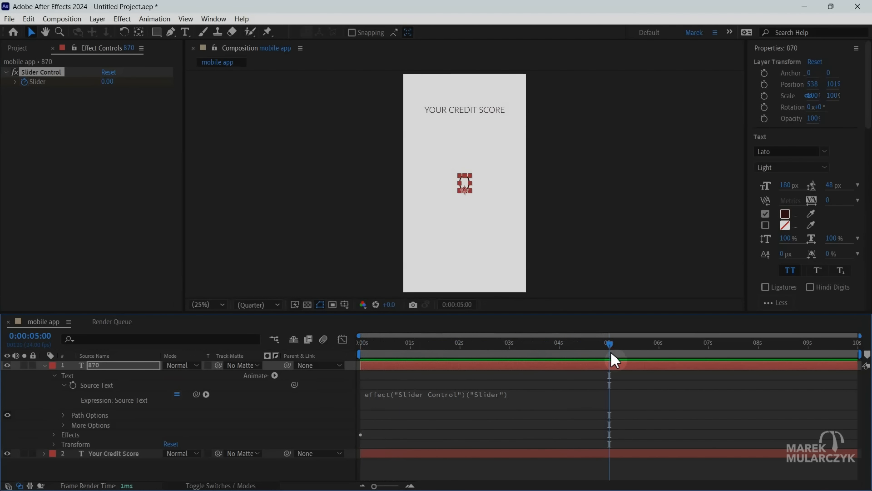
click(107, 81)
text(870)
key(Return)
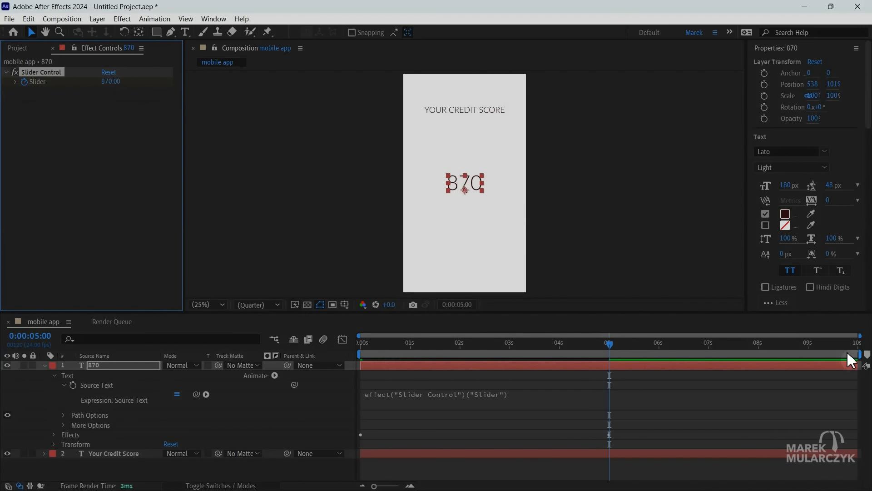
Shorten the work area to end at about 6 seconds and preview the number count-up.
drag(863, 354, 665, 359)
key(space)
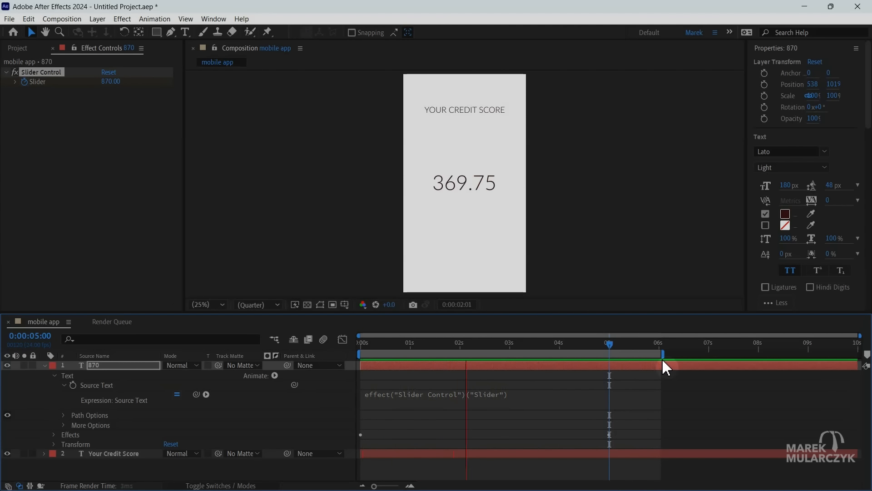
key(space)
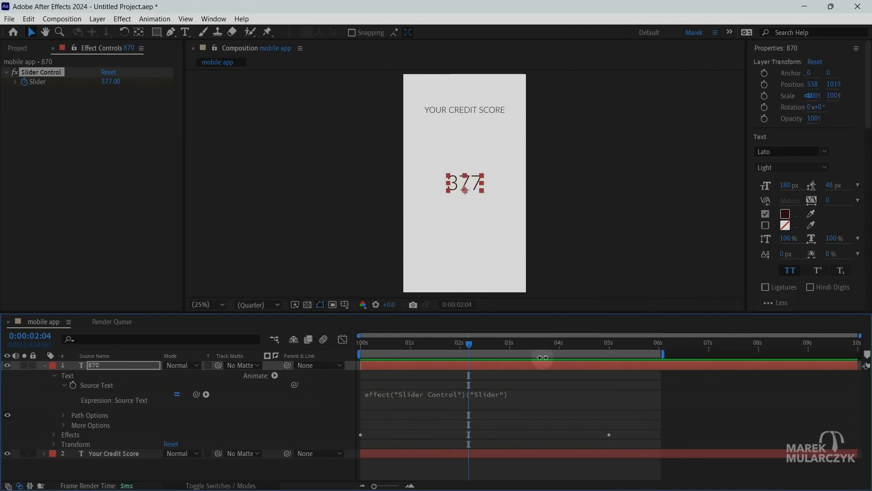
drag(470, 341, 493, 363)
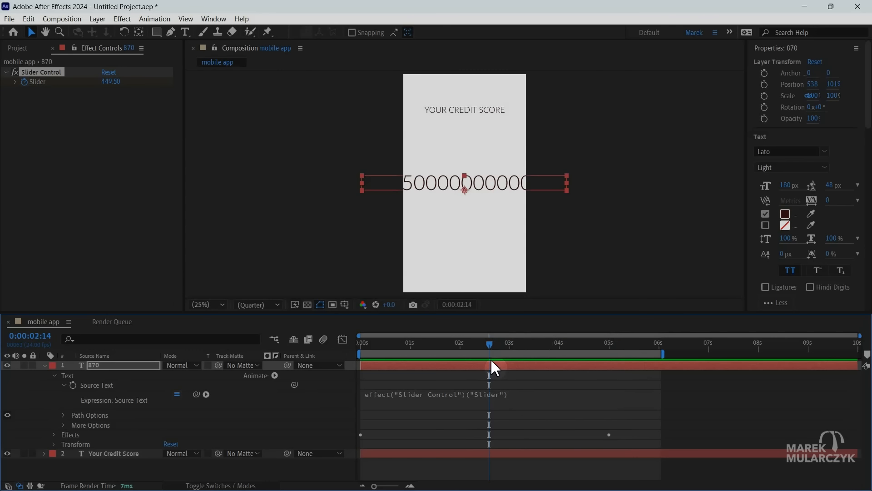
Append .value.toFixed(0) to the Source Text expression so the number shows no decimals.
click(510, 406)
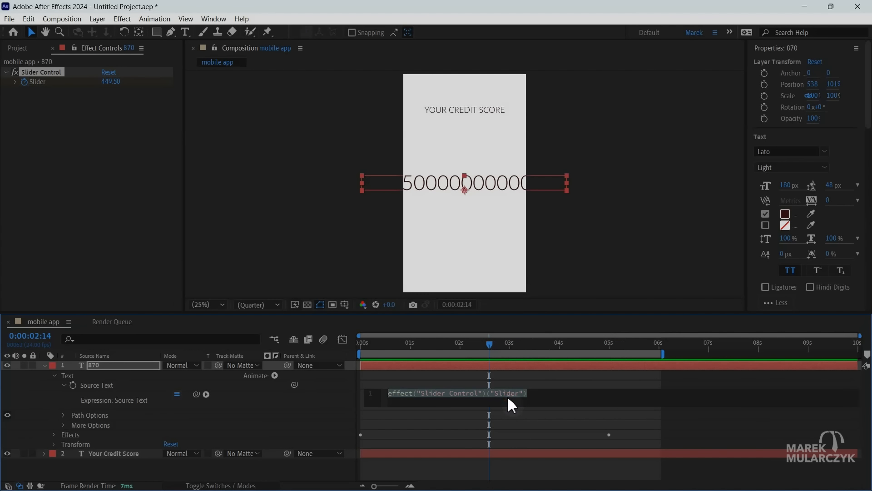
click(546, 397)
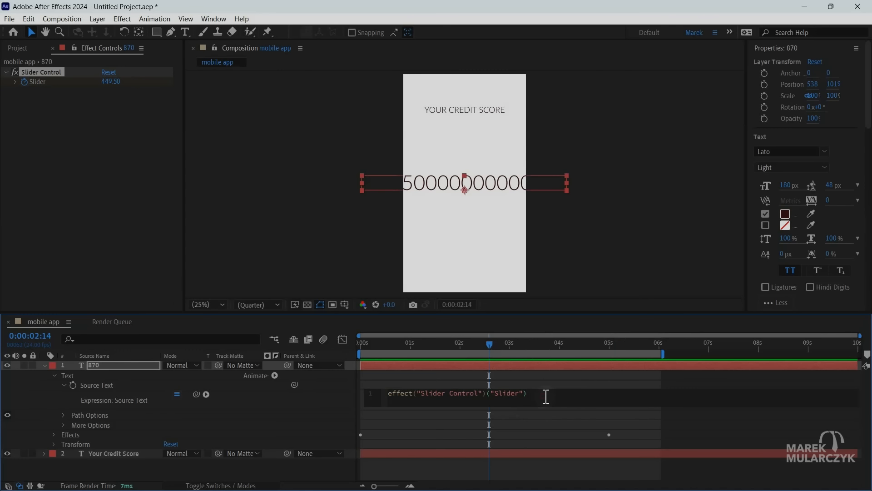
text(.va)
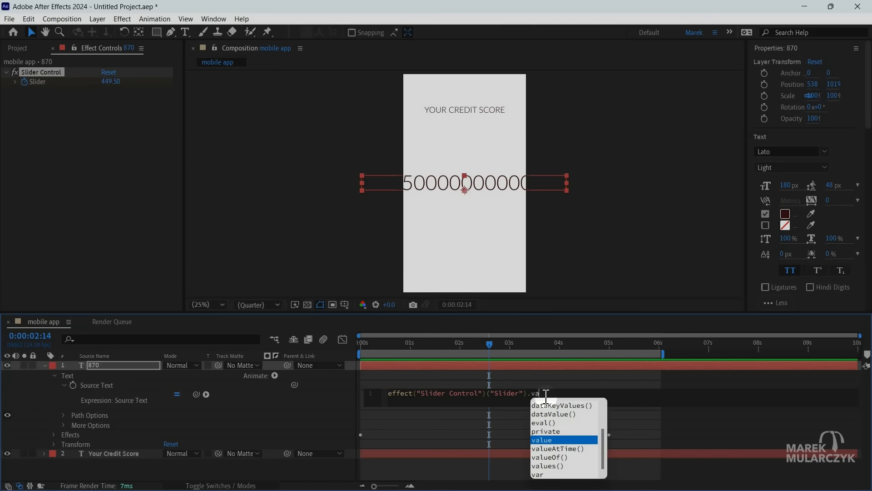
key(Return)
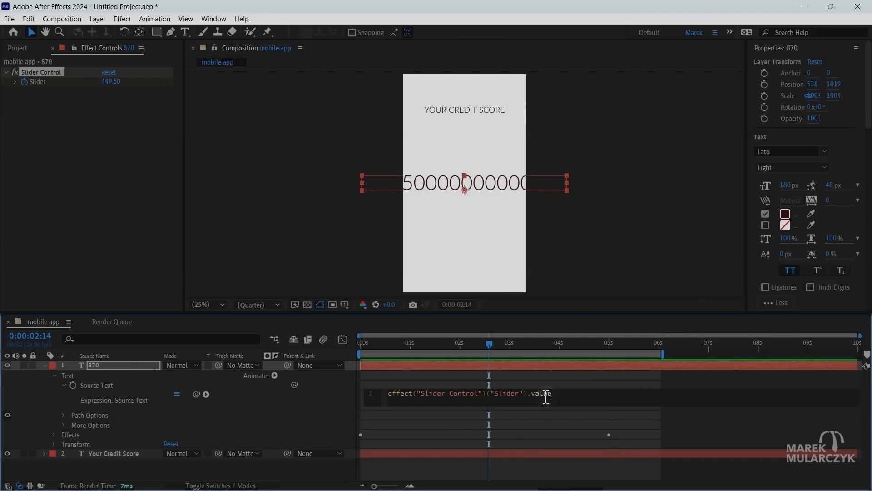
text(.tof)
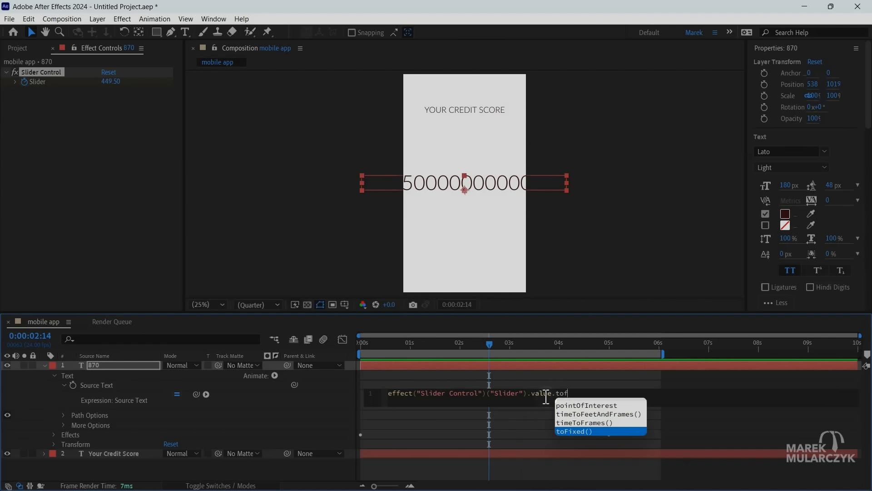
key(Return)
text(0)
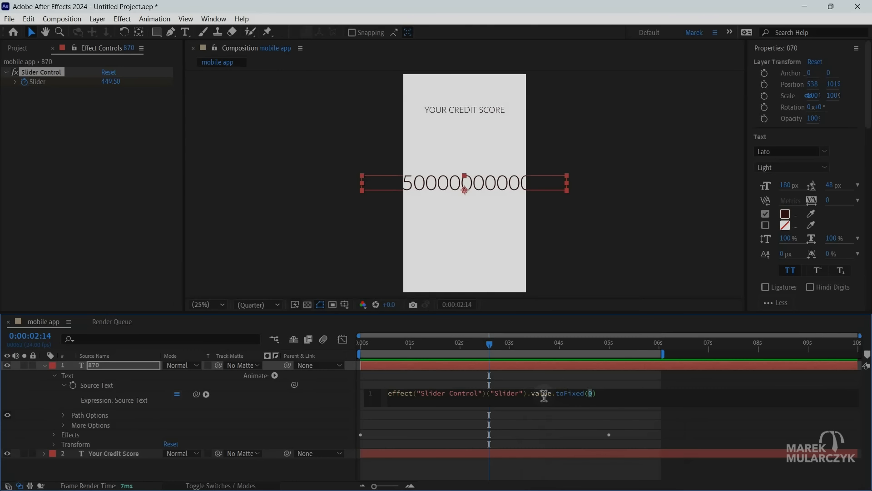
click(334, 398)
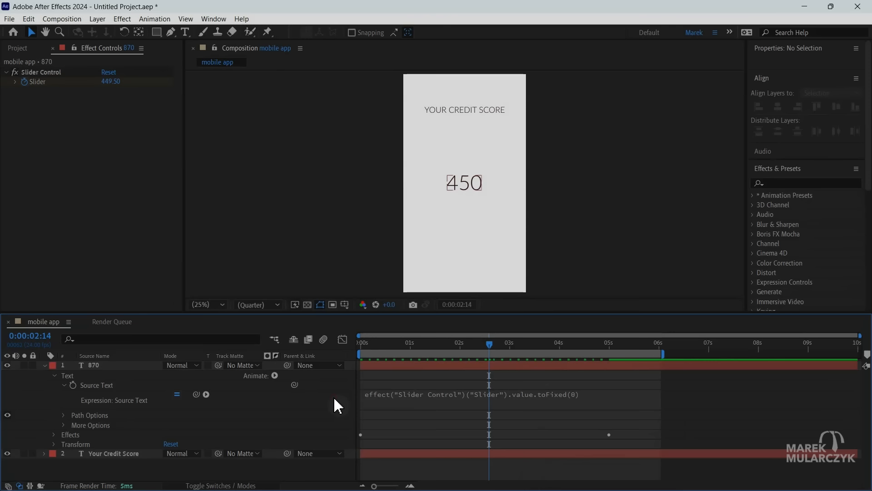
Preview the whole-number count-up from the start of the composition.
click(362, 343)
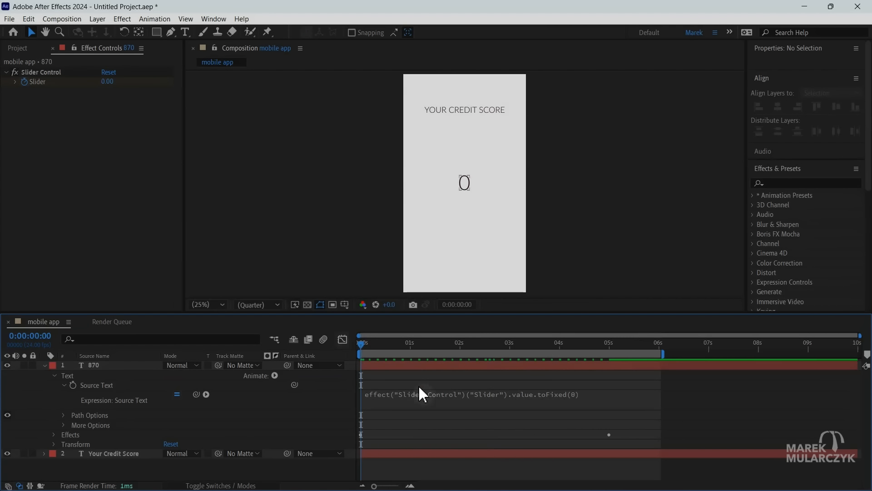
key(space)
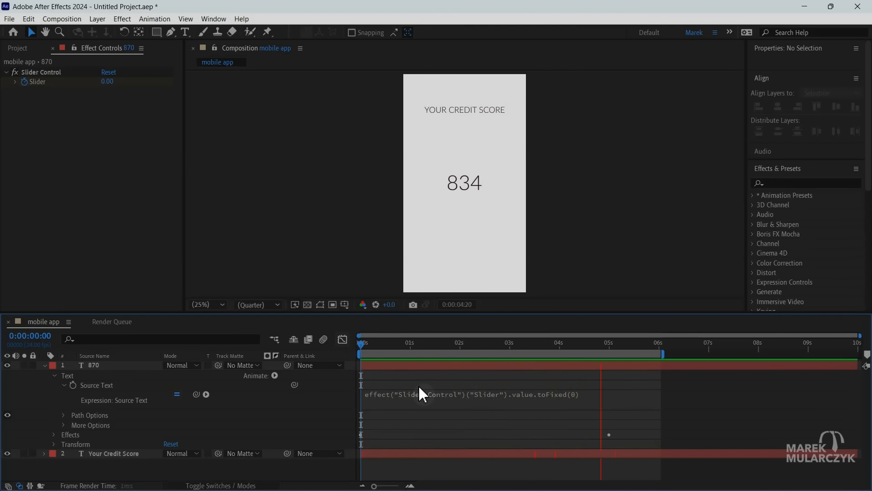
key(space)
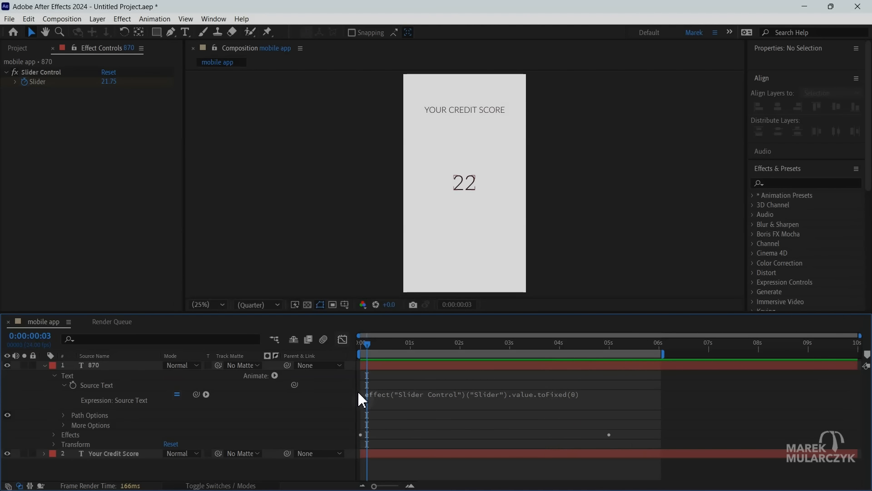
Apply Easy Ease to both Slider keyframes of the 870 layer and preview the eased count-up.
click(116, 367)
key(u)
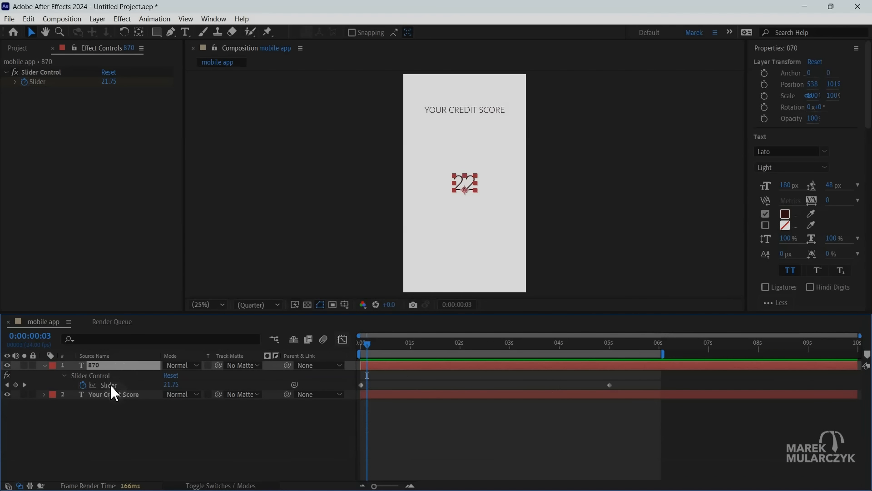
click(110, 384)
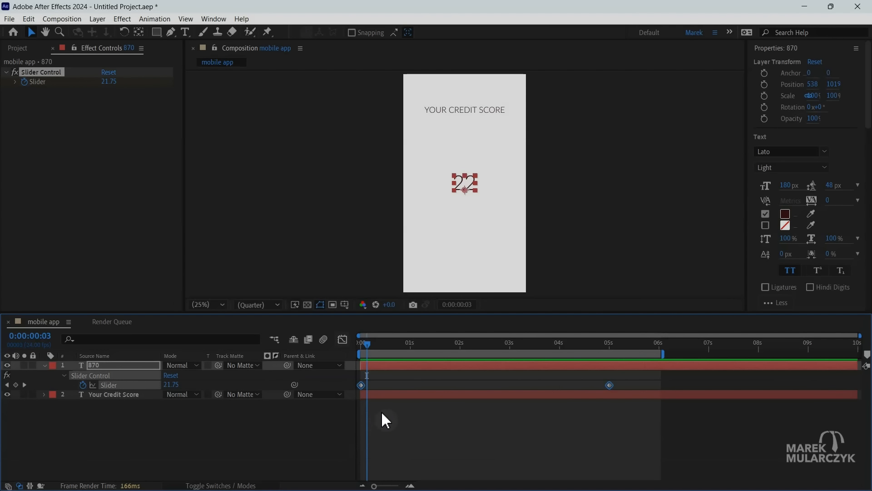
right_click(360, 384)
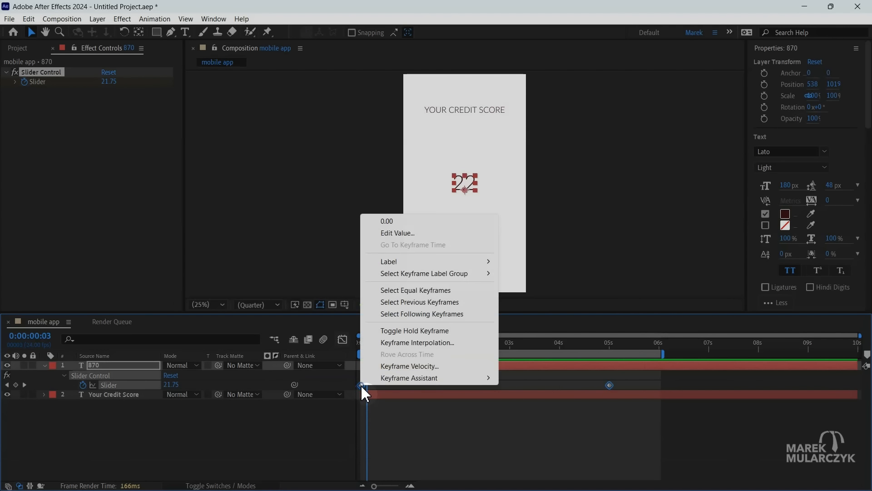
mouse_move(456, 380)
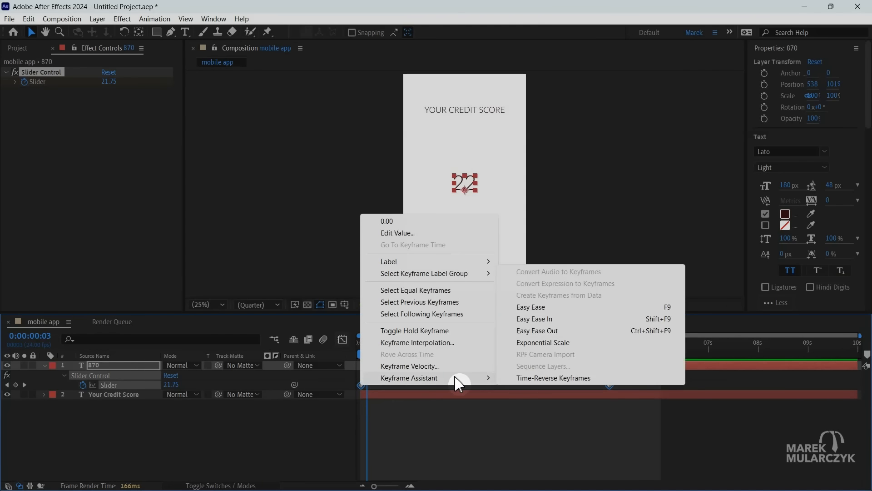
click(575, 308)
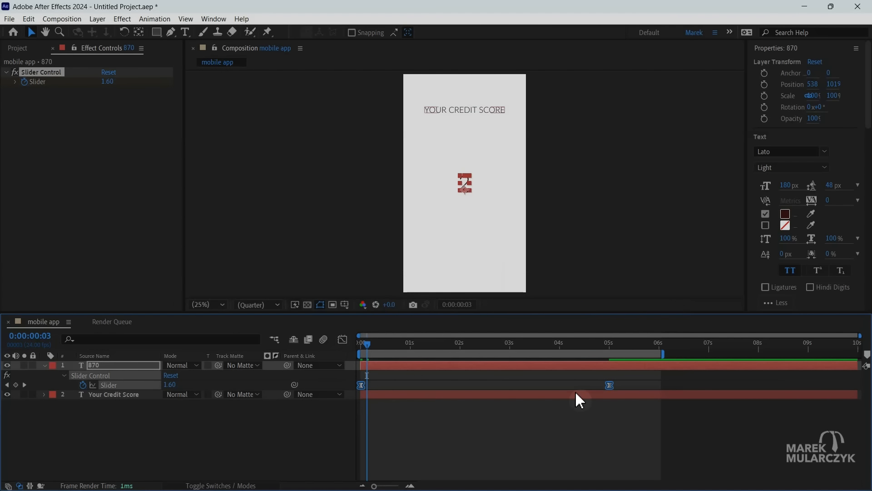
key(space)
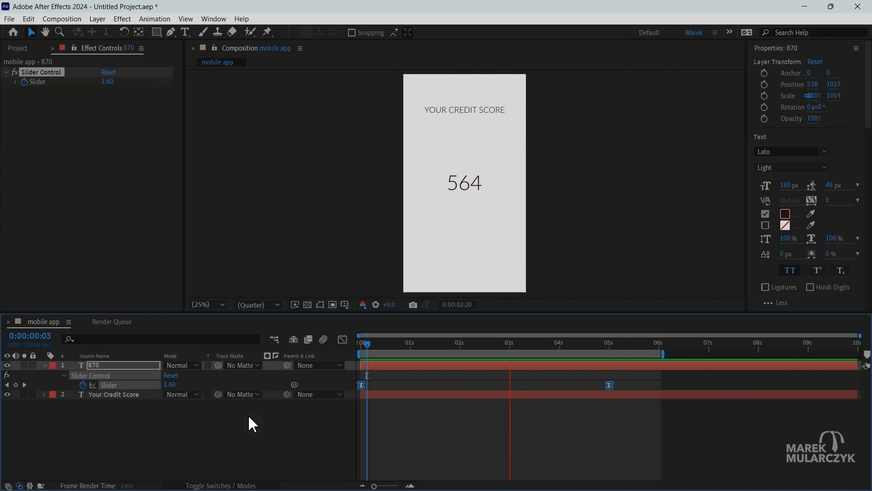
key(space)
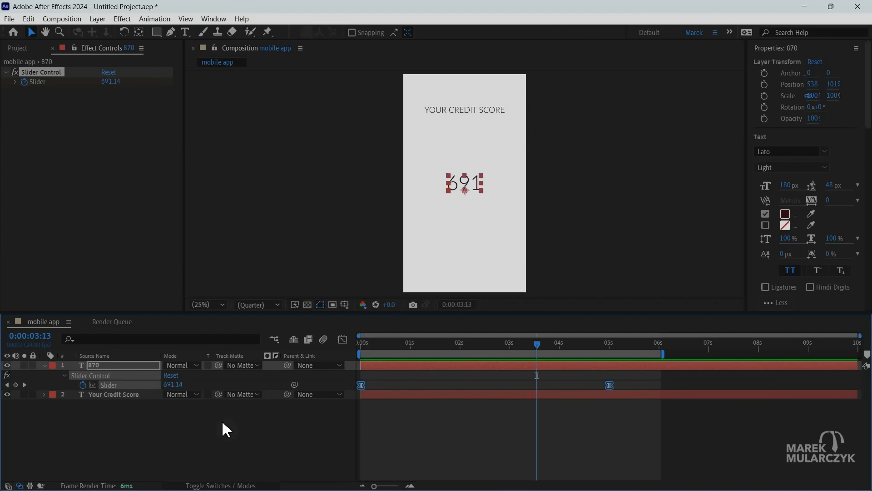
Collapse the 870 layer's keyframe view and reveal its Source Text expression in the timeline.
click(121, 367)
key(u)
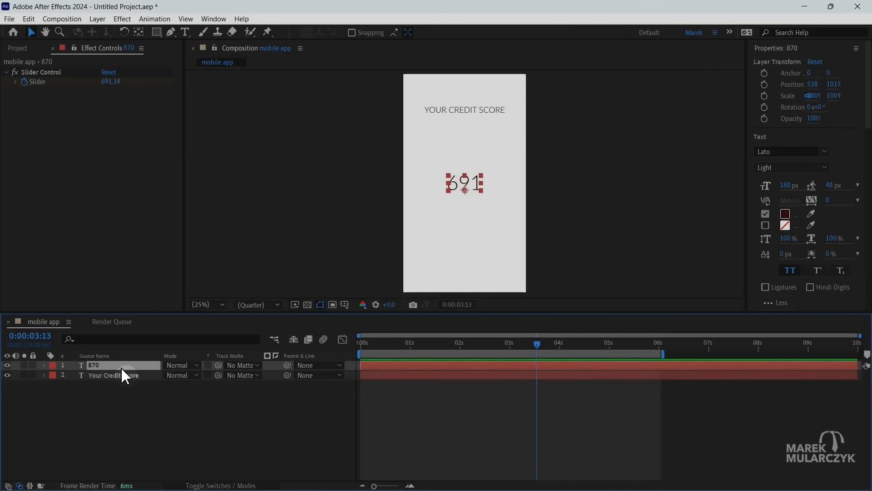
click(44, 364)
click(54, 376)
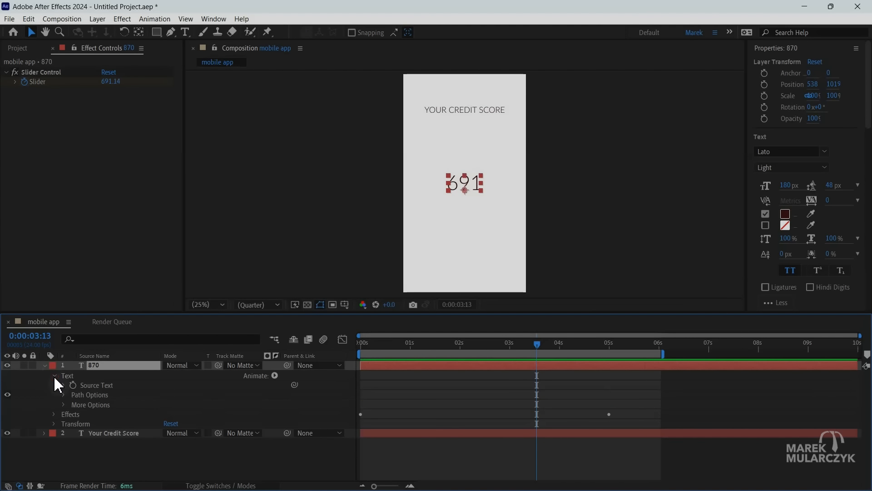
click(63, 386)
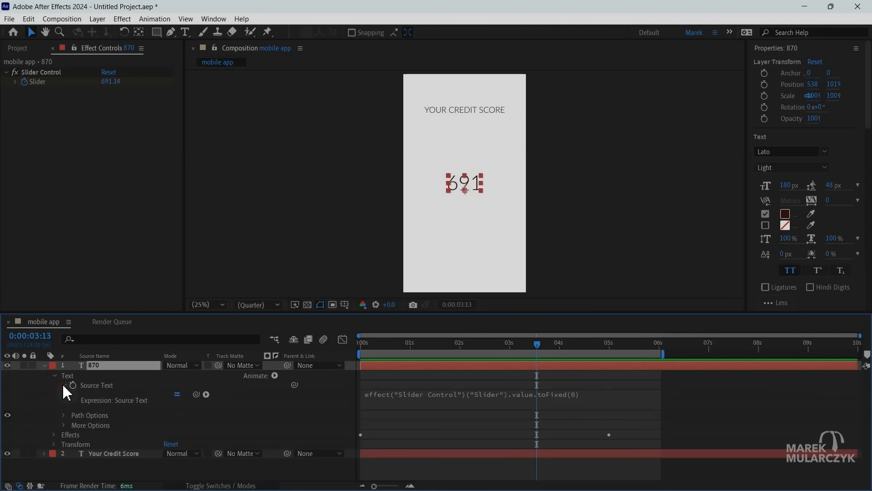